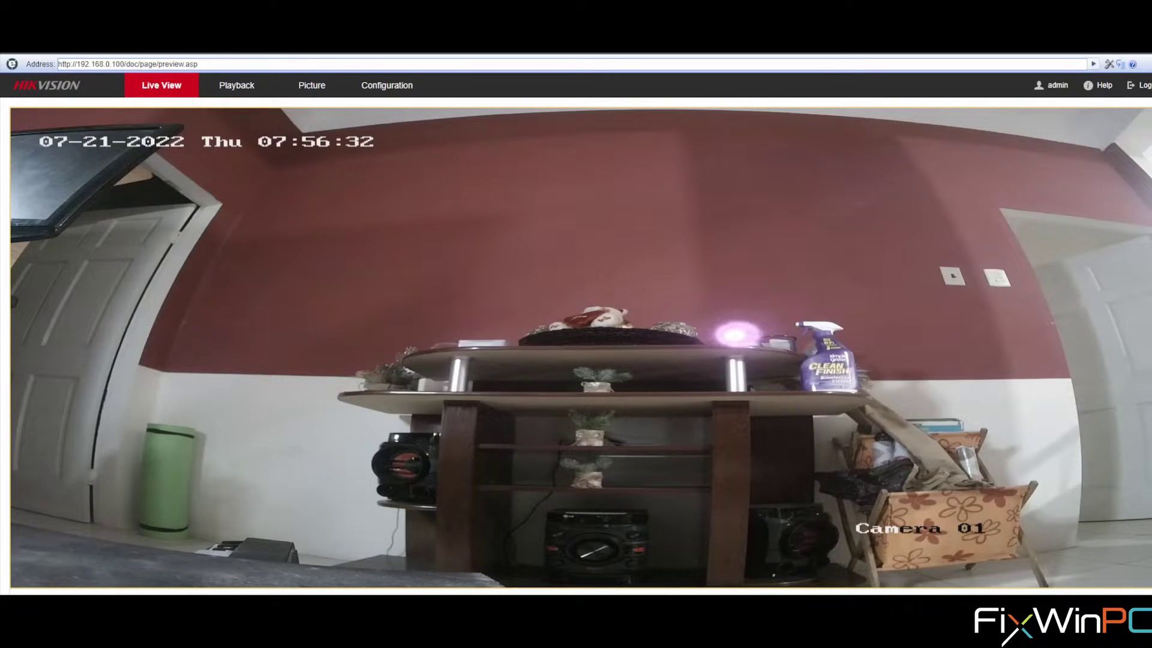
# Go to Google Account Security and open the App passwords page, re-verifying the sign-in.
pyautogui.click(198, 63)
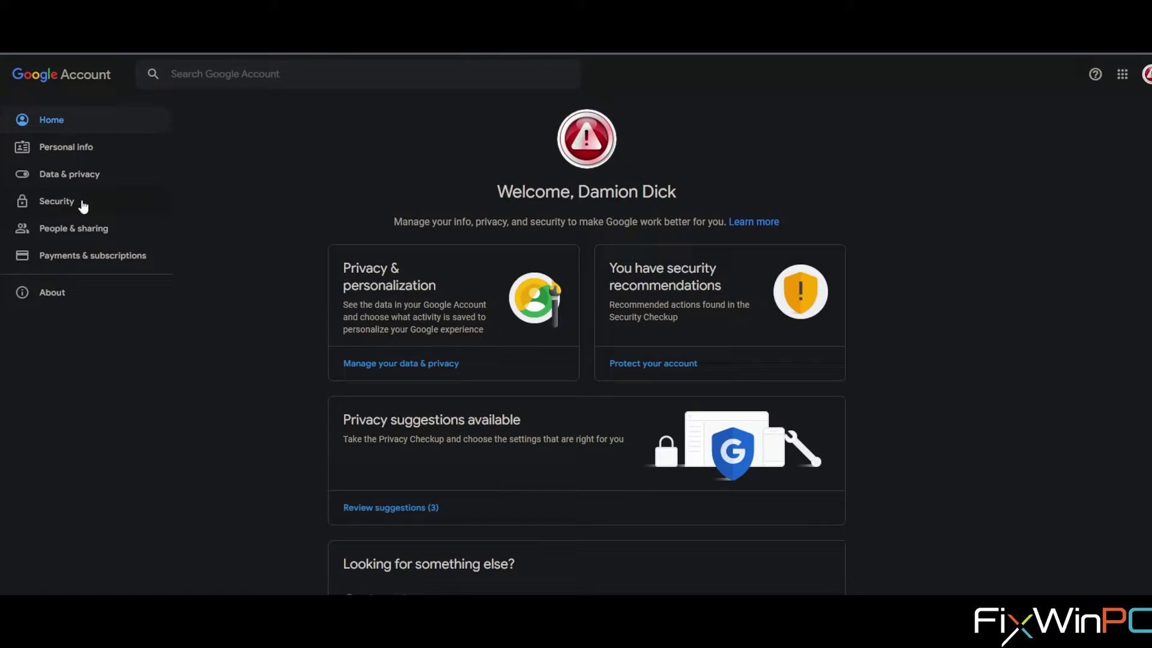
pyautogui.click(68, 200)
pyautogui.scroll(-4, 587, 438)
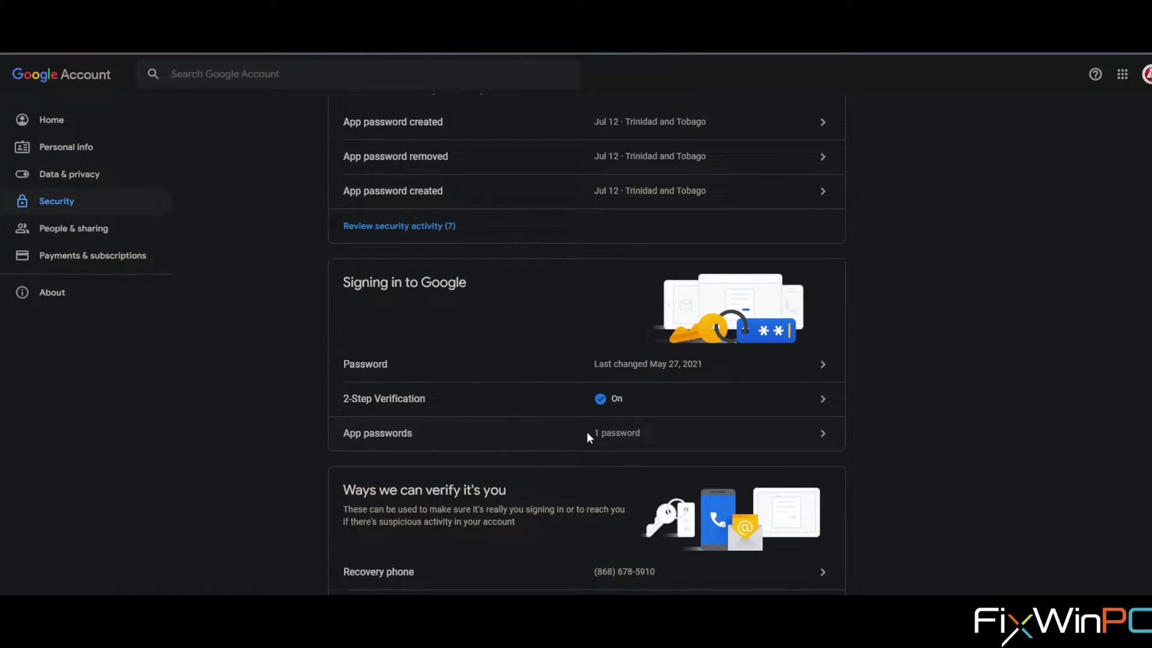
pyautogui.click(587, 433)
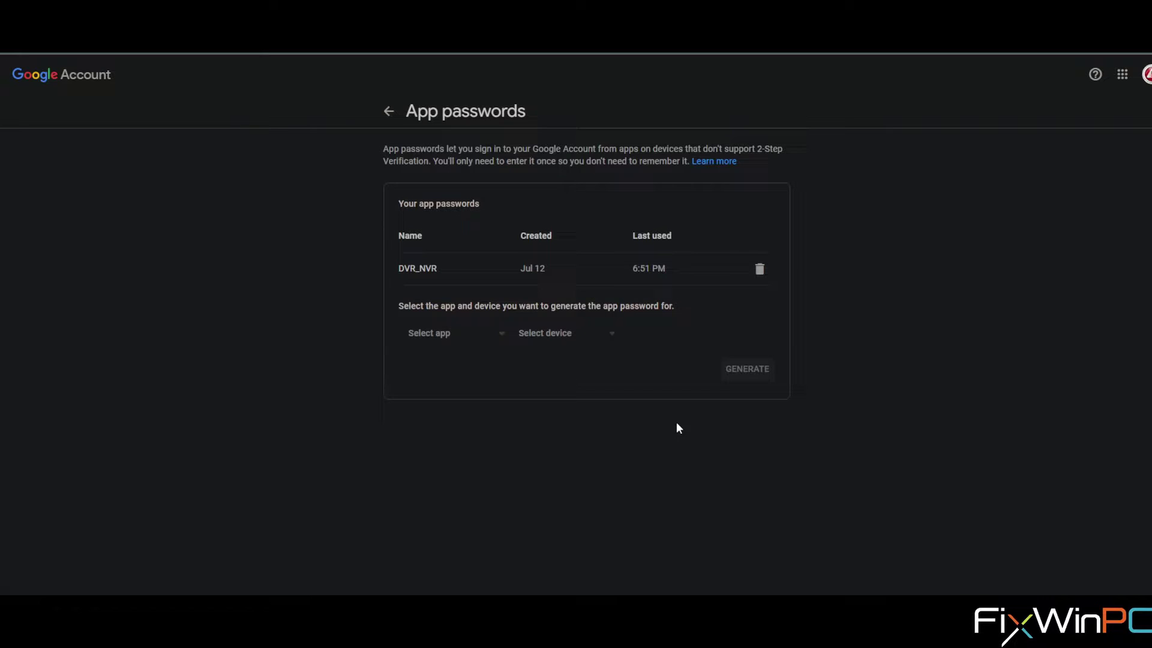
# Generate an app password with custom name 'test' and copy the generated password.
pyautogui.click(502, 340)
pyautogui.click(440, 447)
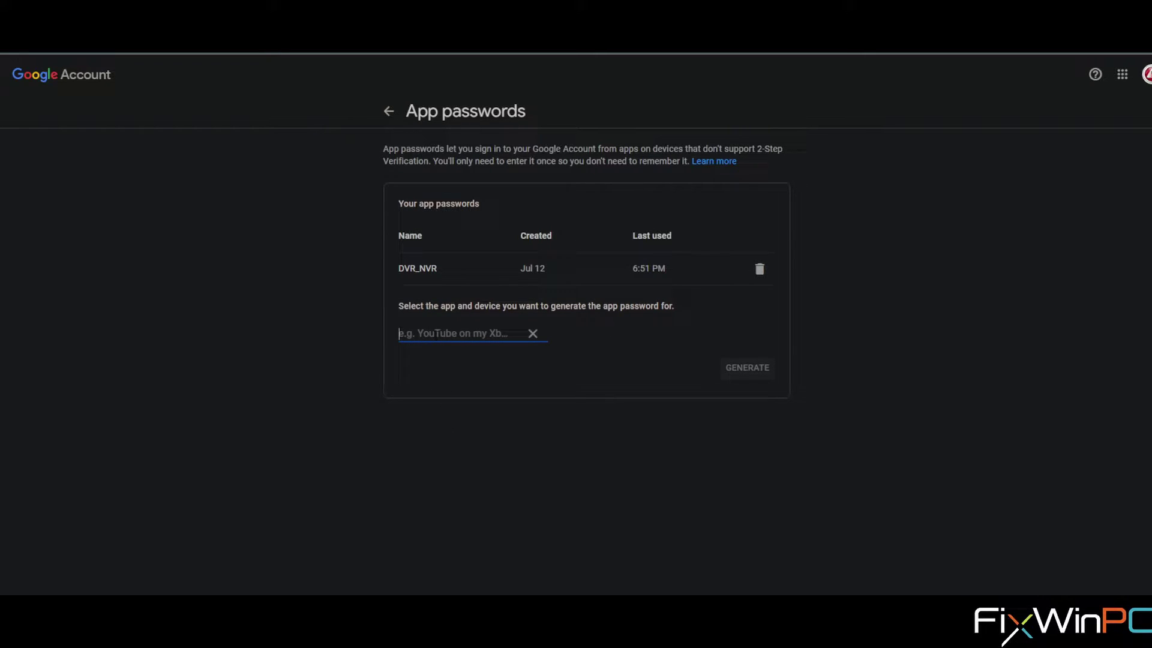
pyautogui.write('test')
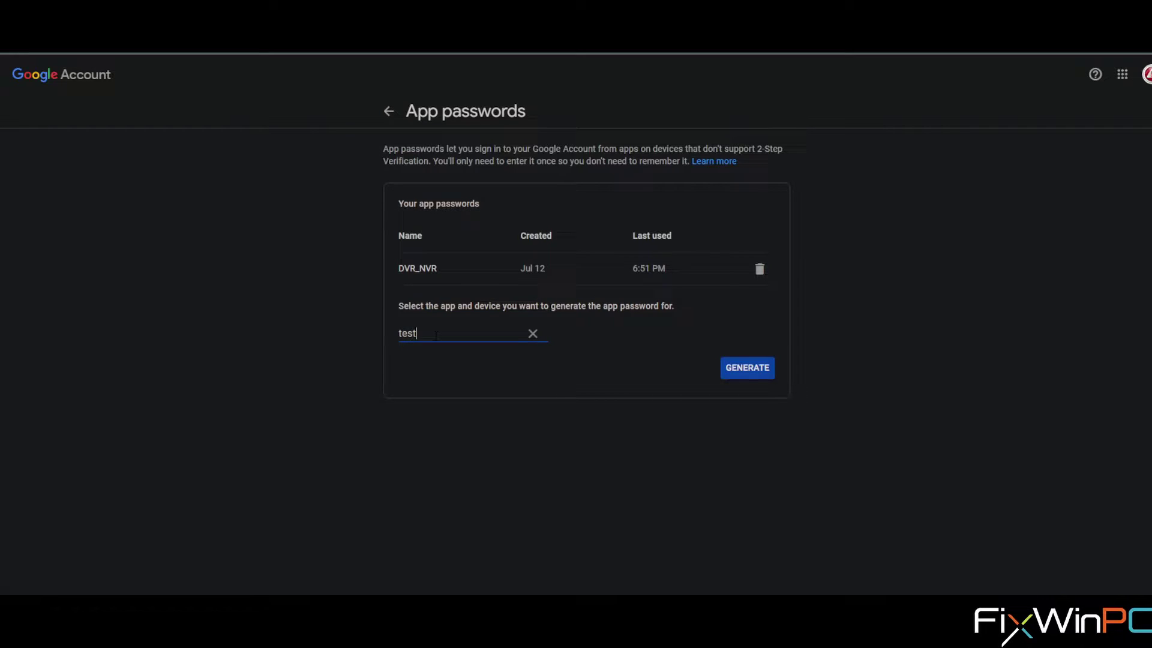
pyautogui.click(594, 362)
pyautogui.click(754, 375)
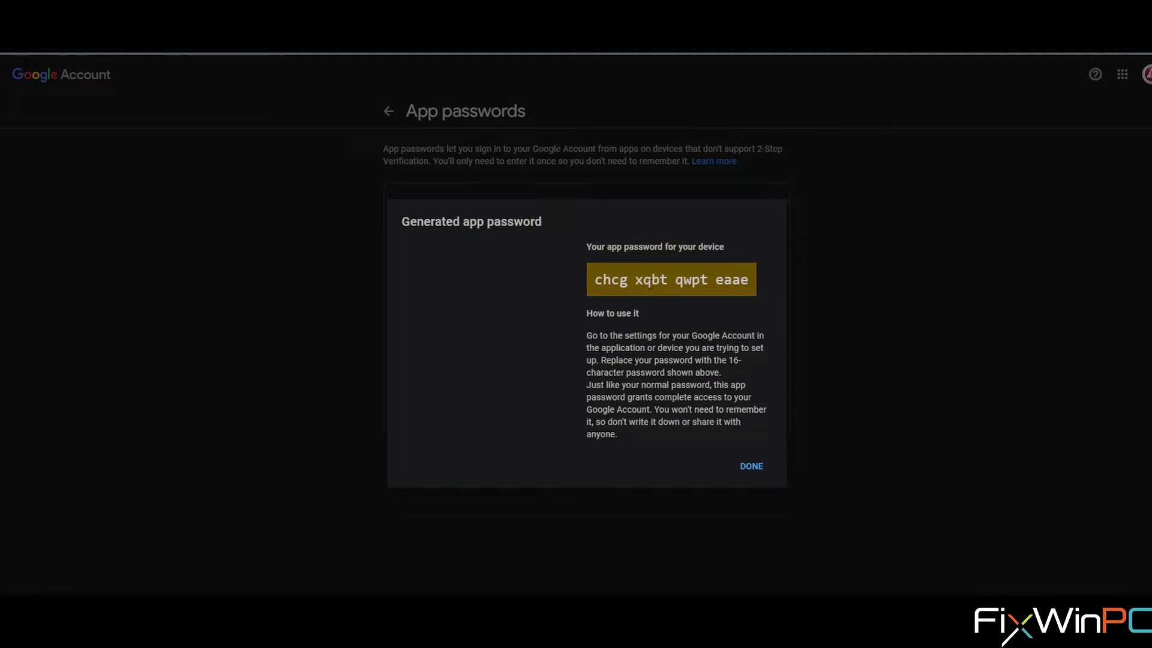
pyautogui.tripleClick(650, 283)
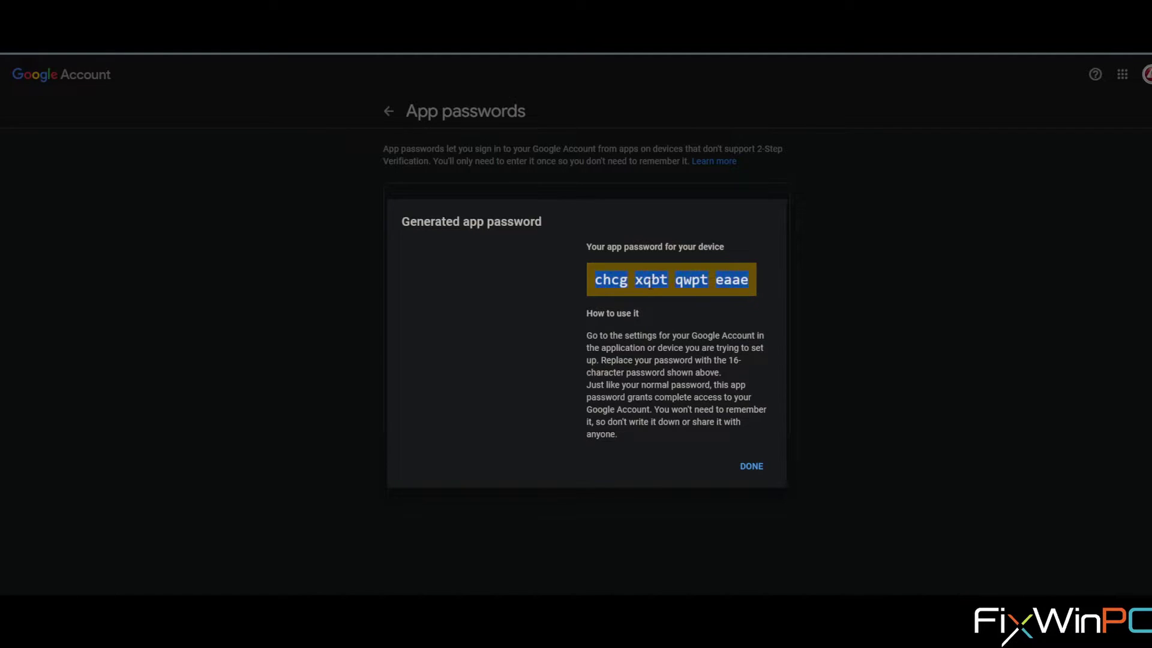
pyautogui.click(752, 467)
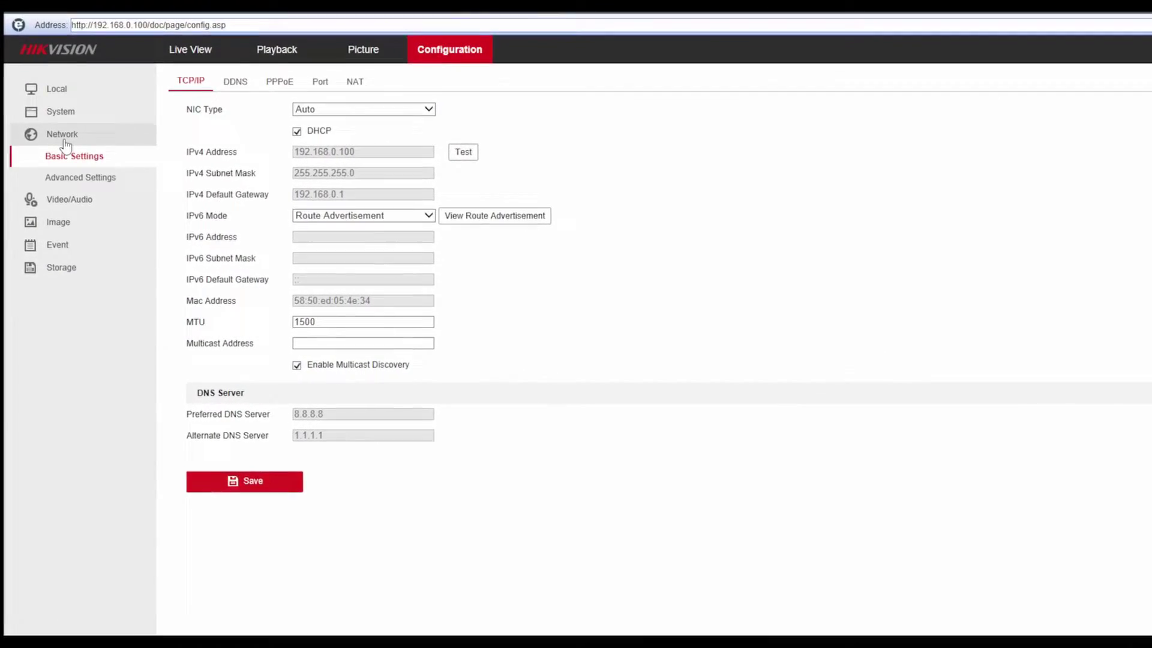
# Open the Email tab under Configuration > Network > Advanced Settings.
pyautogui.click(57, 153)
pyautogui.click(72, 123)
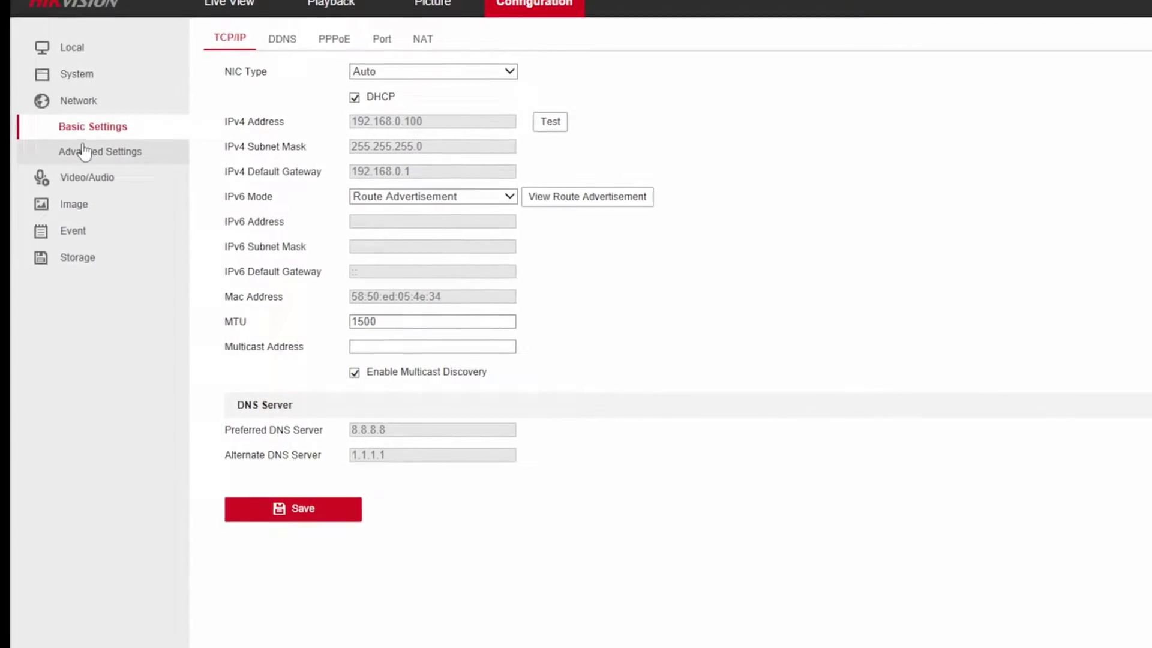
pyautogui.click(77, 165)
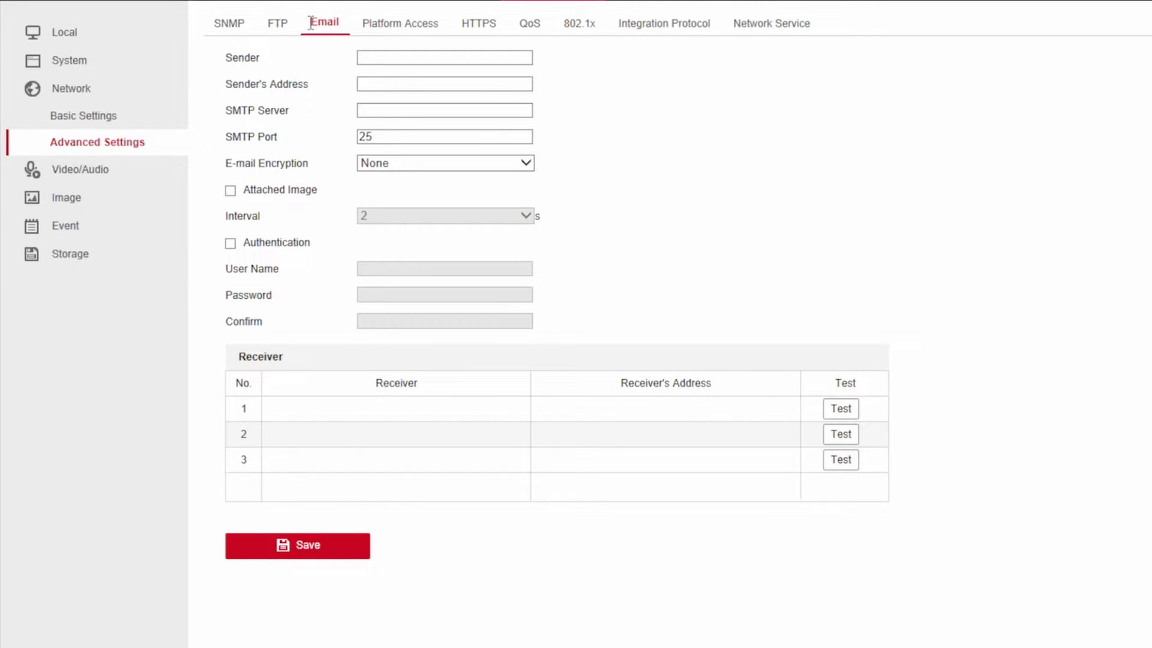
# Enter sender FixWinPC, the sender's Gmail address, SMTP server smtp.gmail.com and port 587.
pyautogui.click(374, 58)
pyautogui.write('FixWin')
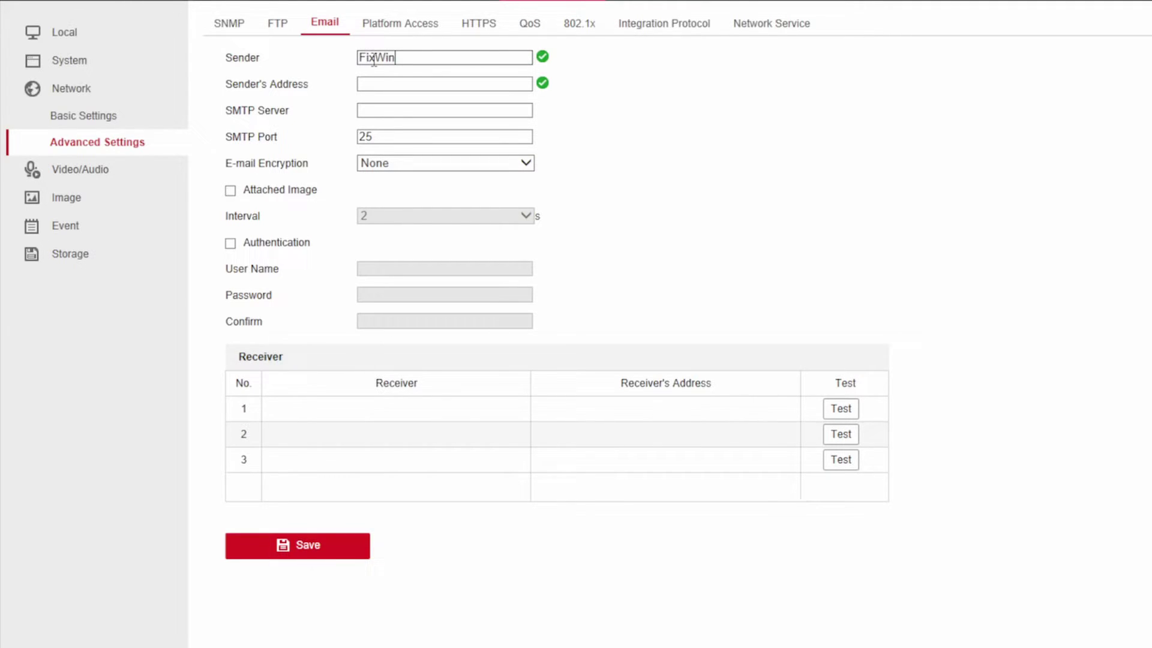
pyautogui.write('PC')
pyautogui.click(373, 86)
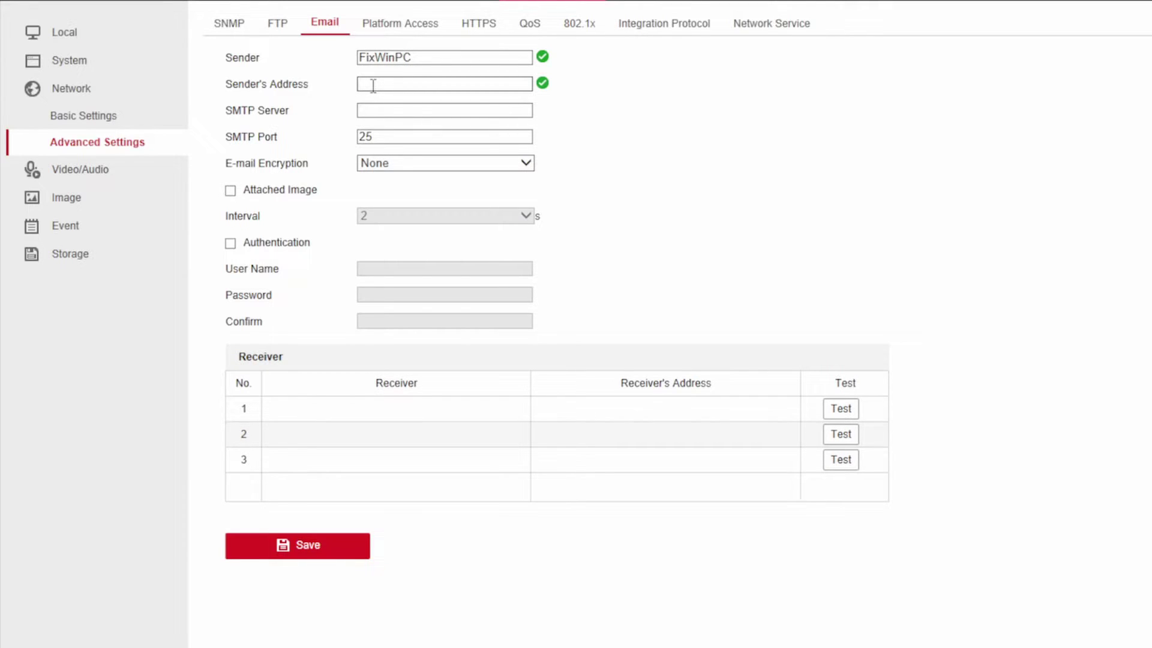
pyautogui.click(387, 111)
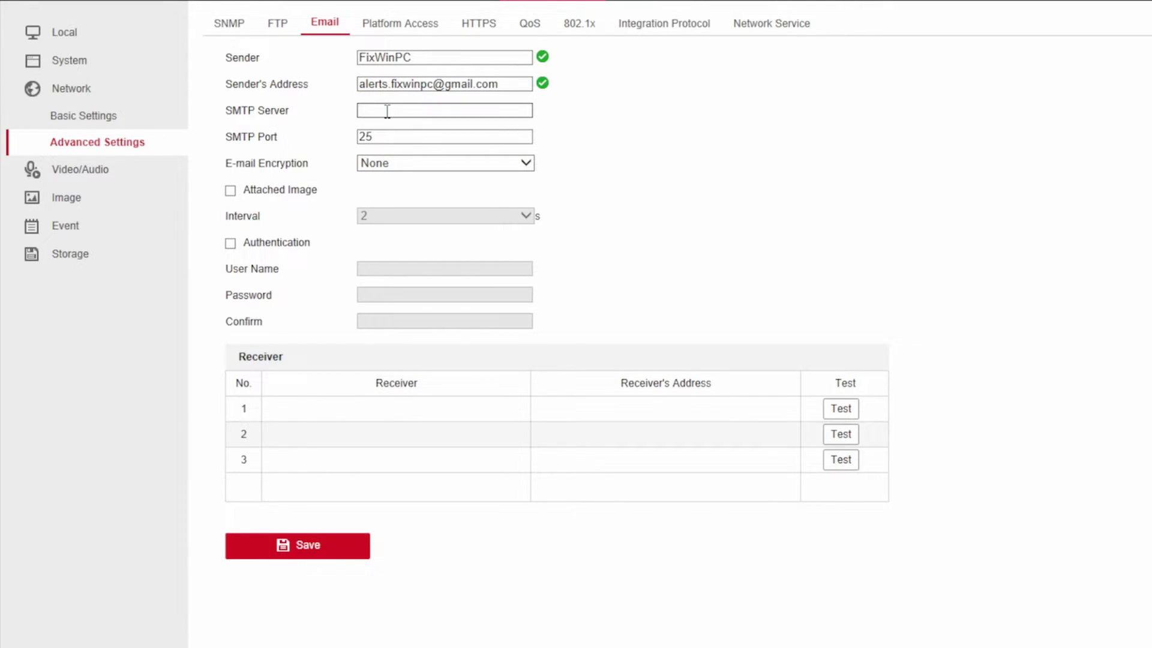
pyautogui.write('smtp.gmail.com')
pyautogui.press('Tab')
pyautogui.write('587')
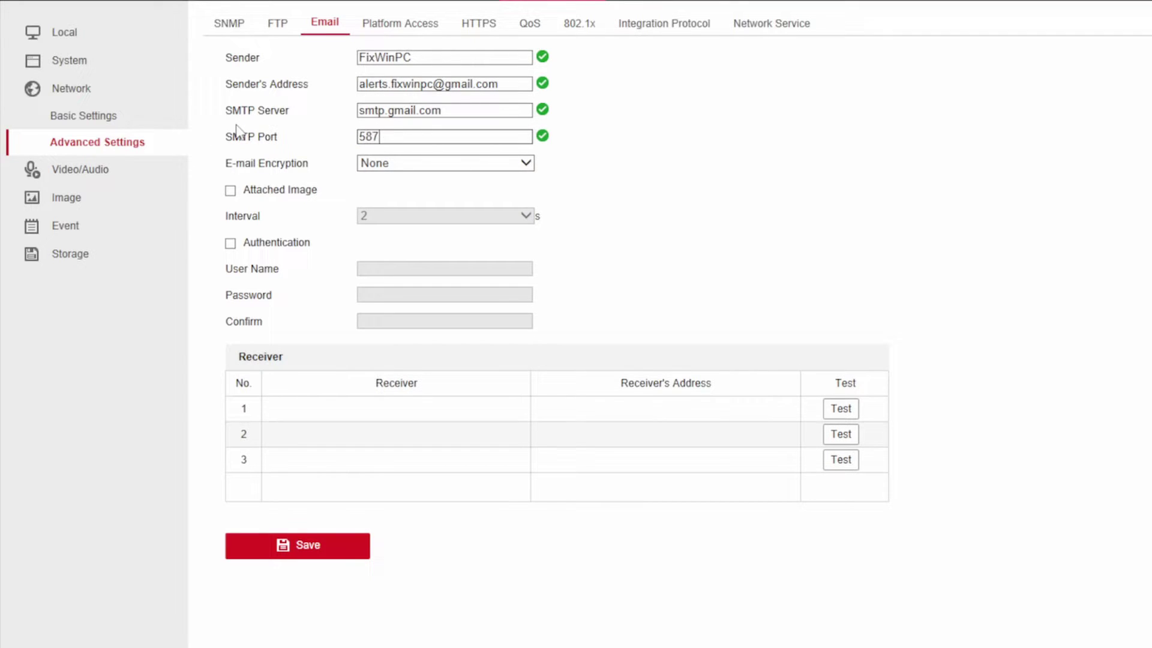
# Set e-mail encryption to TLS and enable STARTTLS and SMTP authentication.
pyautogui.click(380, 166)
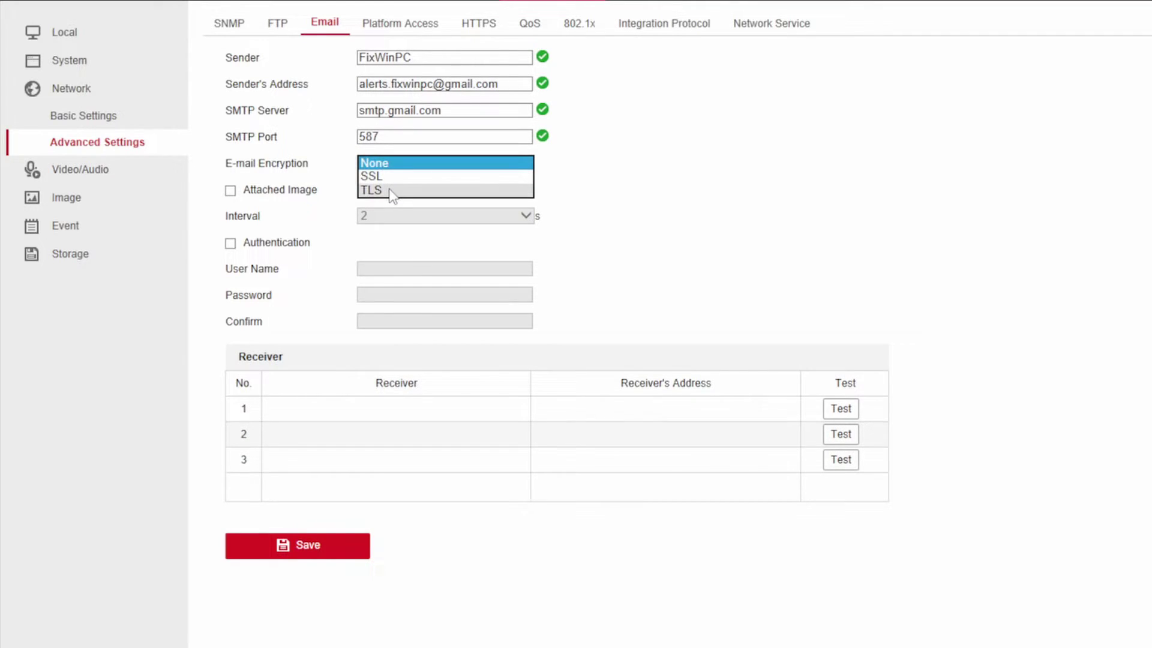
pyautogui.click(372, 190)
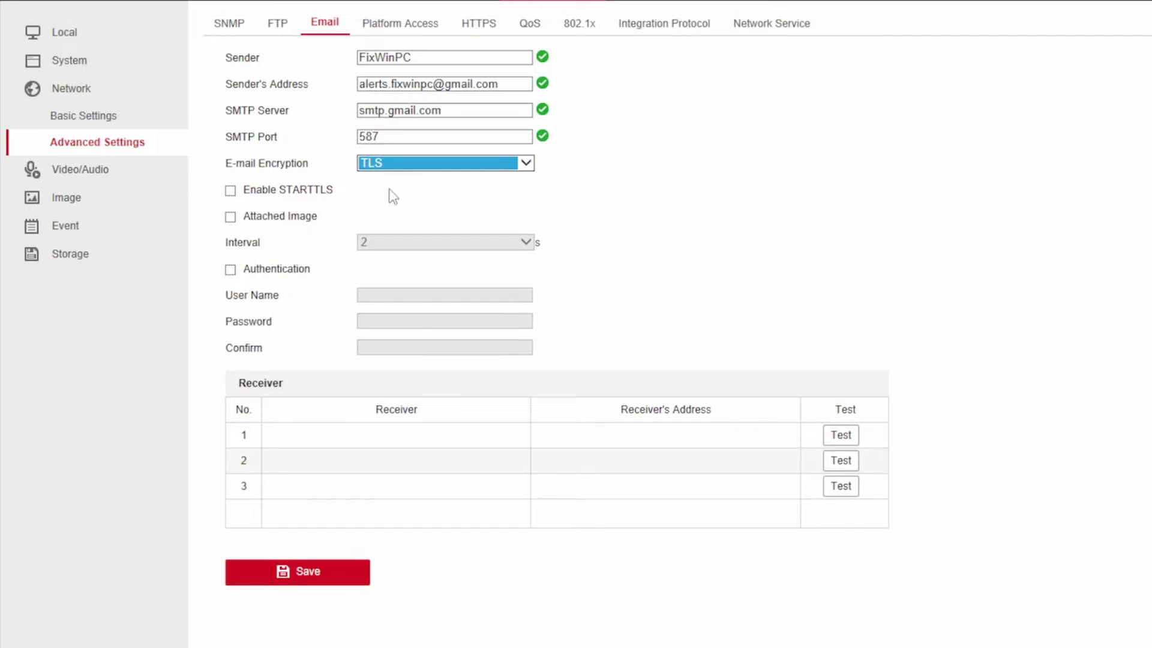
pyautogui.click(231, 191)
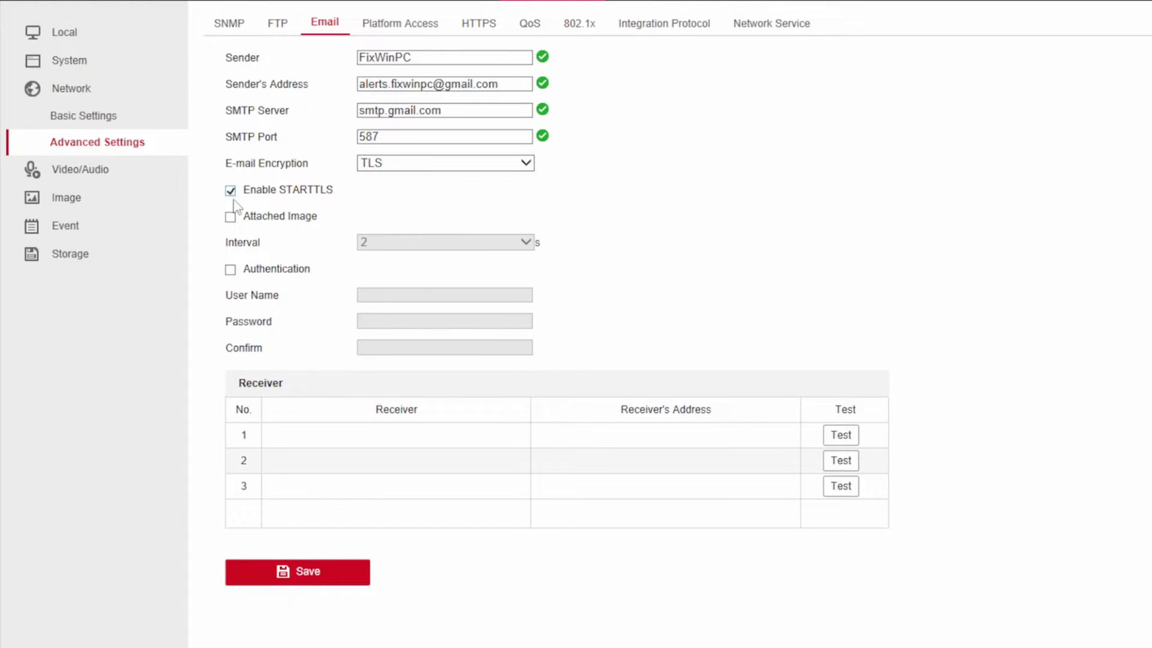
pyautogui.click(232, 271)
pyautogui.click(392, 296)
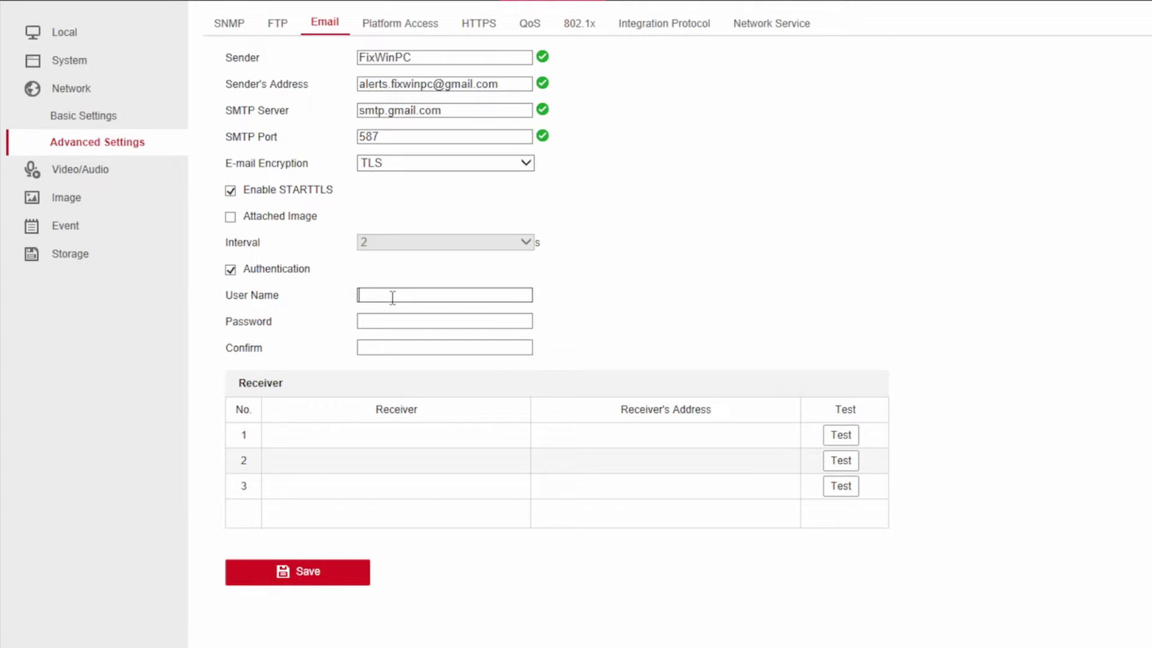
# Enter the Gmail login and app password, add receiver FixWinPC with its Gmail address, and run a successful test.
pyautogui.click(381, 324)
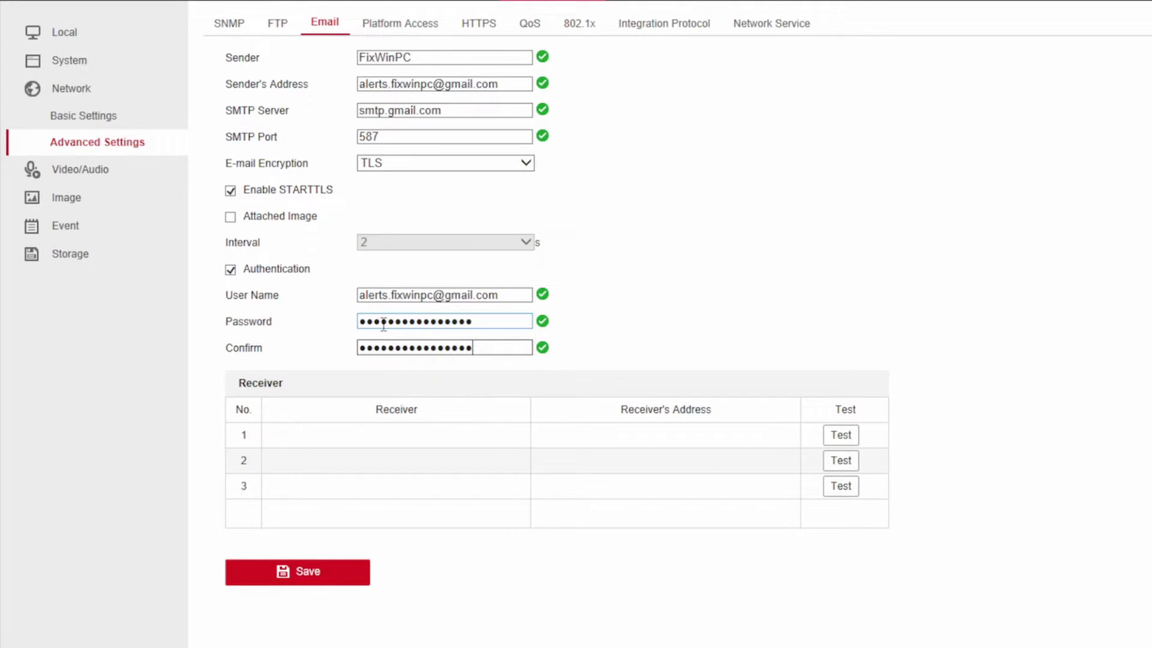
pyautogui.click(365, 436)
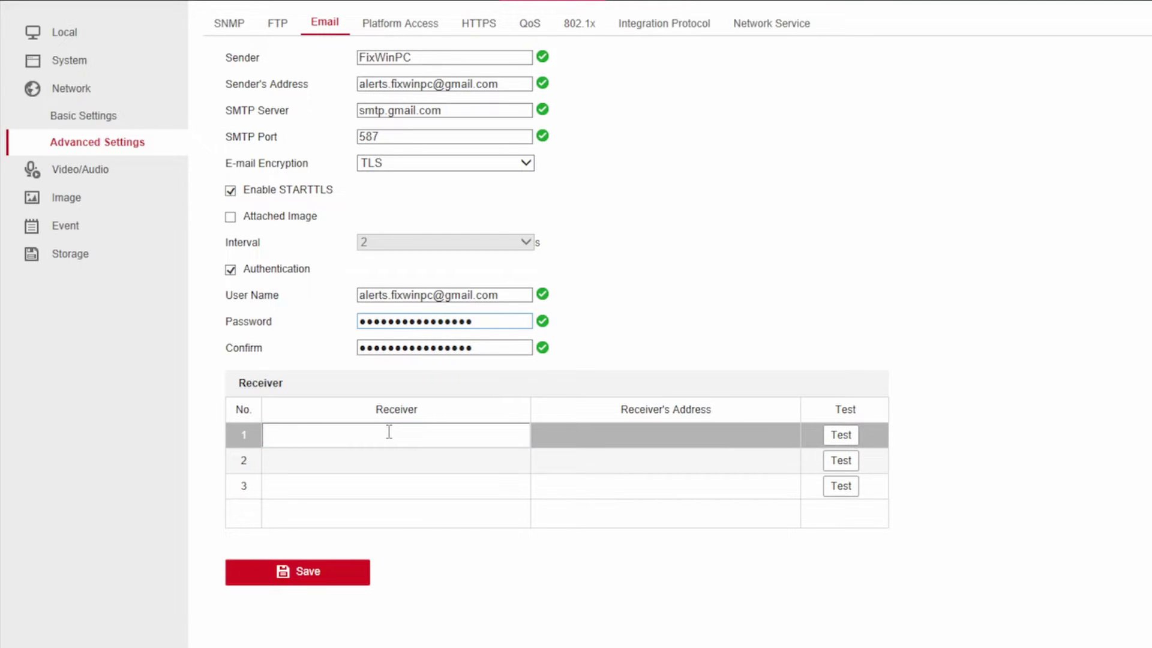
pyautogui.write('FixWinPC')
pyautogui.click(596, 435)
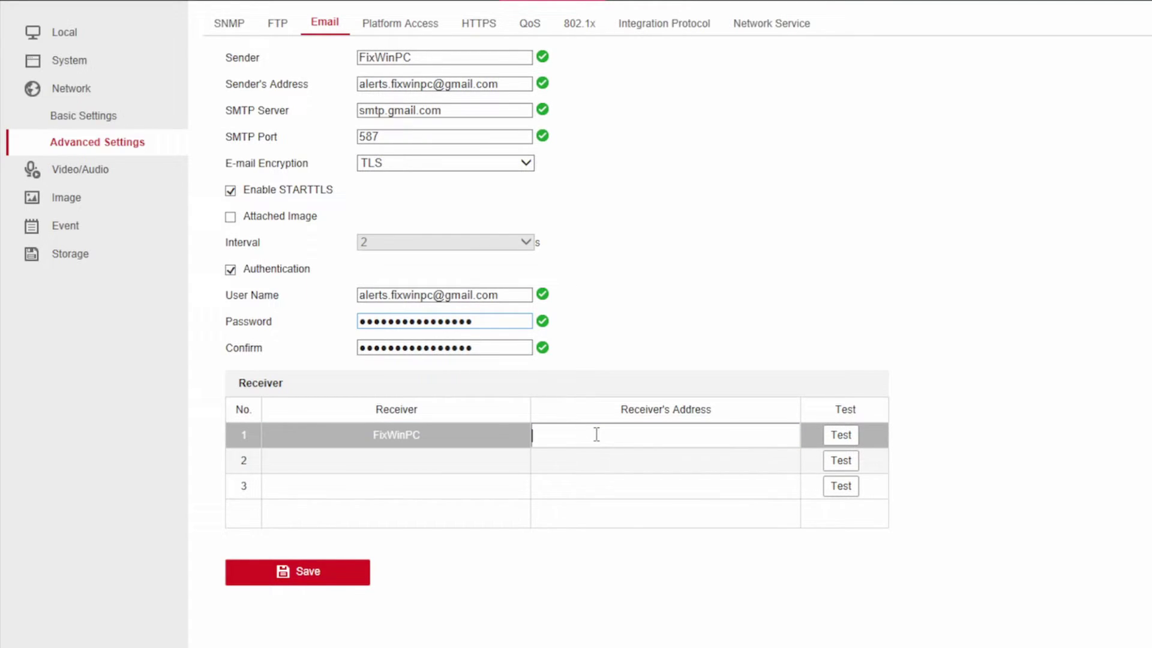
pyautogui.click(841, 436)
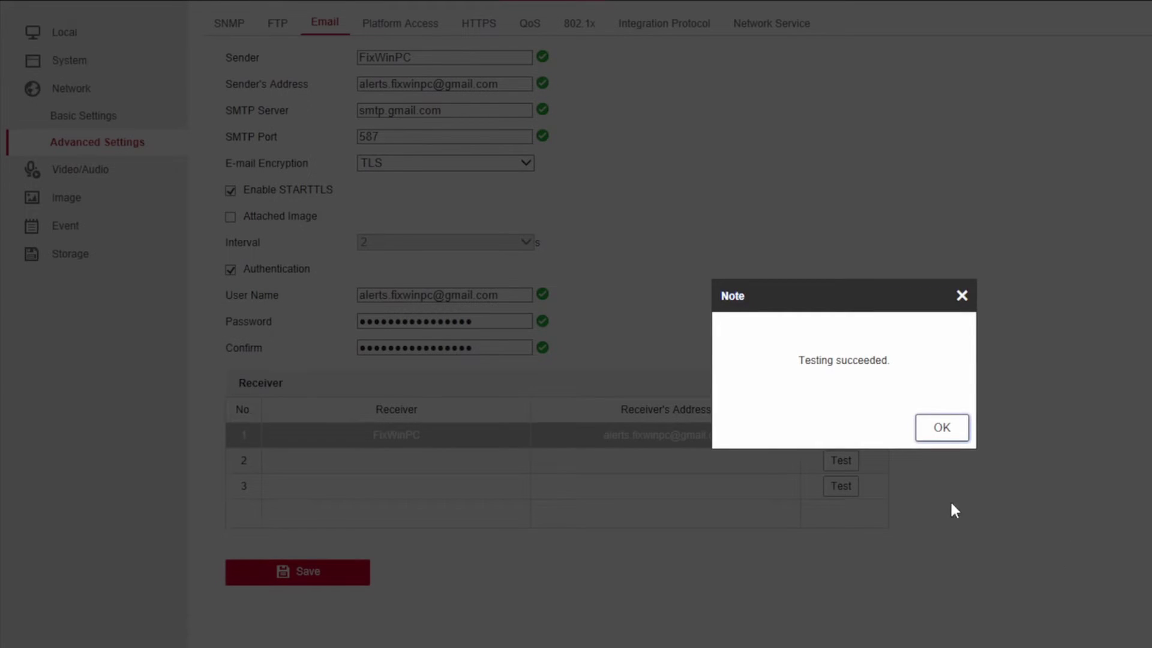
pyautogui.click(941, 428)
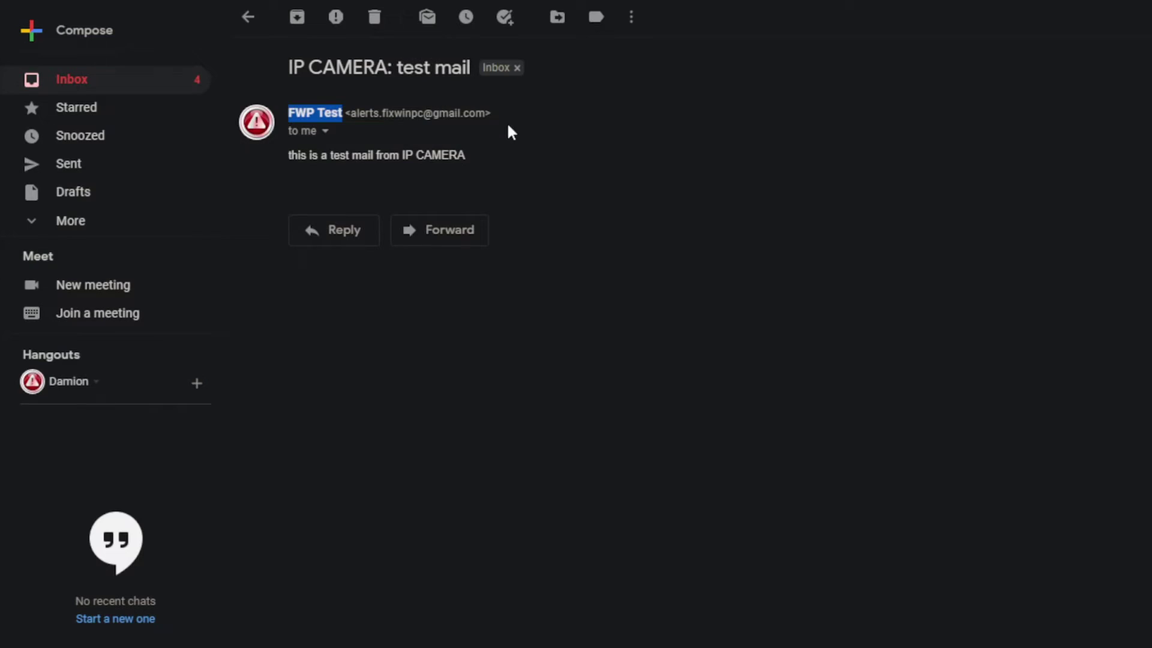
# Open the newest 'IP CAMERA: test mail' message from FixWinPC in the Gmail inbox.
pyautogui.click(173, 109)
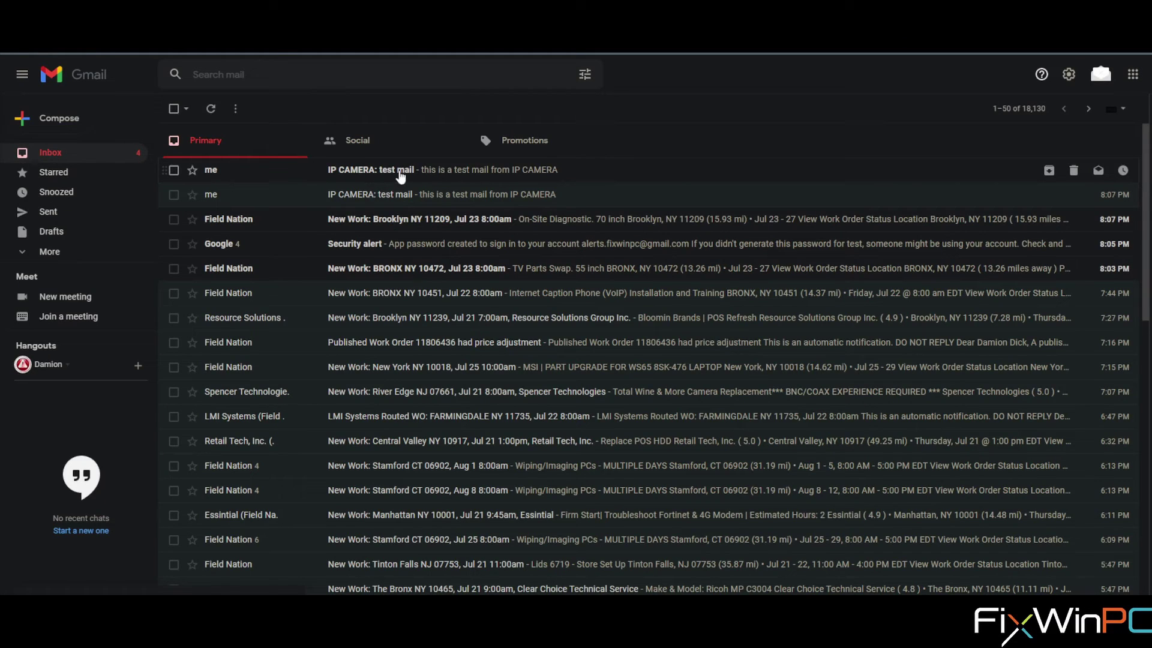
pyautogui.click(480, 172)
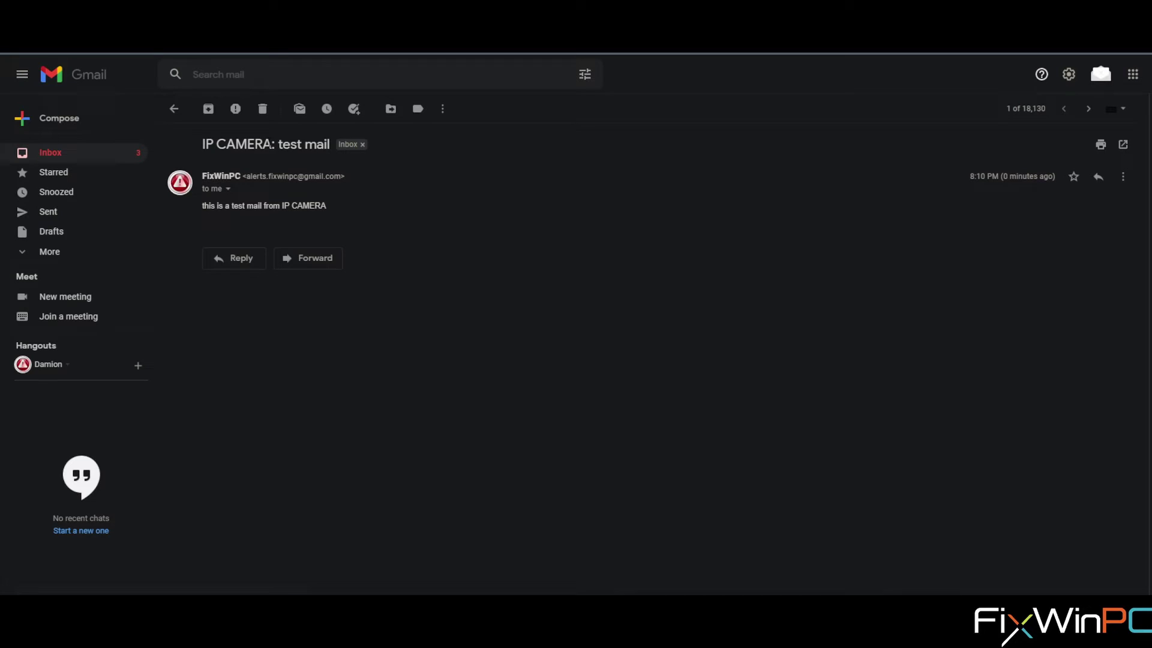
pyautogui.moveTo(271, 144); pyautogui.dragTo(204, 176)
pyautogui.click(284, 204)
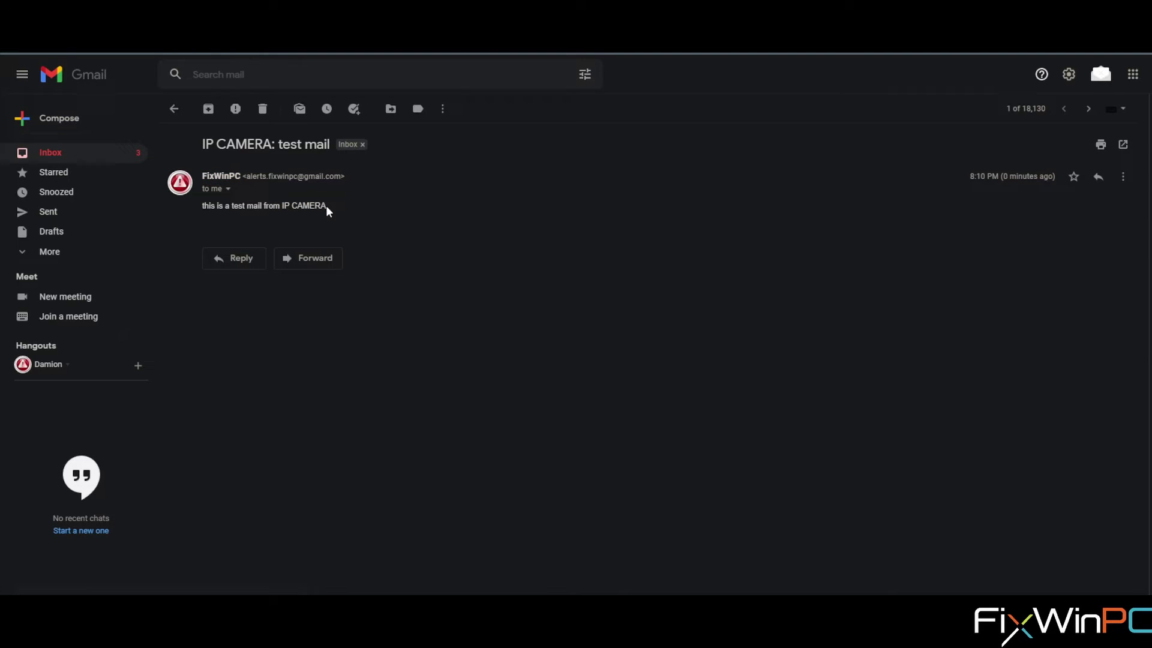